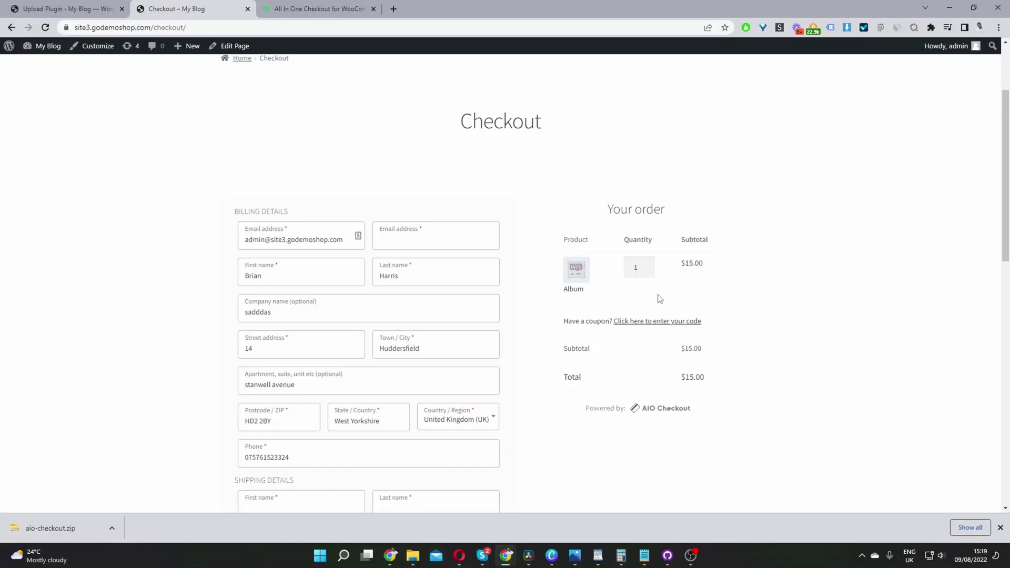
# Change the checkout's Album quantity to 3, then to 2, and view the woosuite.com AIO Checkout page.
pyautogui.doubleClick(646, 265)
pyautogui.click(647, 270)
pyautogui.click(349, 8)
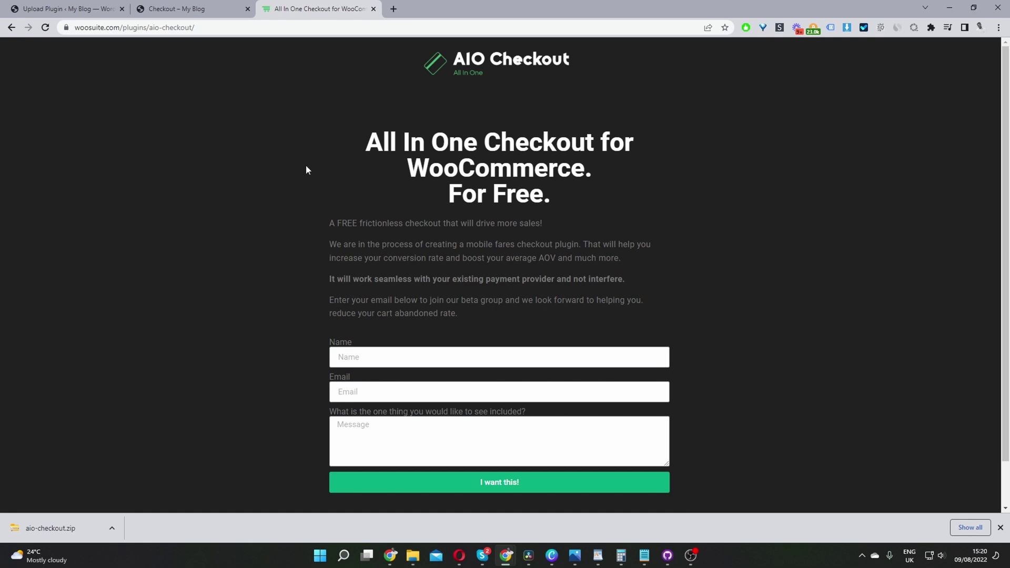
# Return to the Upload Plugin tab showing aio-checkout (41).zip updated successfully.
pyautogui.click(63, 9)
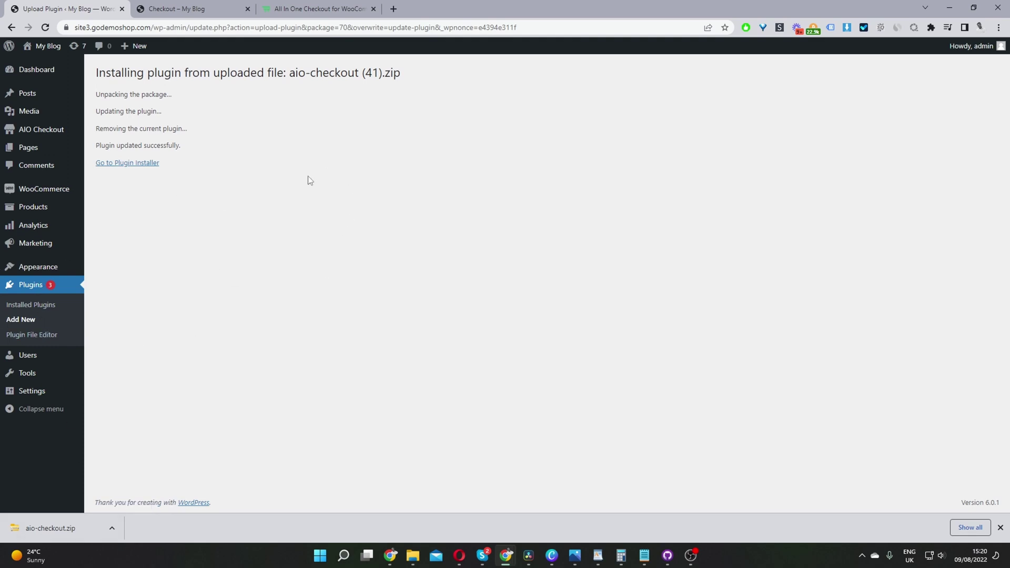
# From the AIO Checkout dashboard, open Global Checkout under Recent Checkout Fields.
pyautogui.click(44, 139)
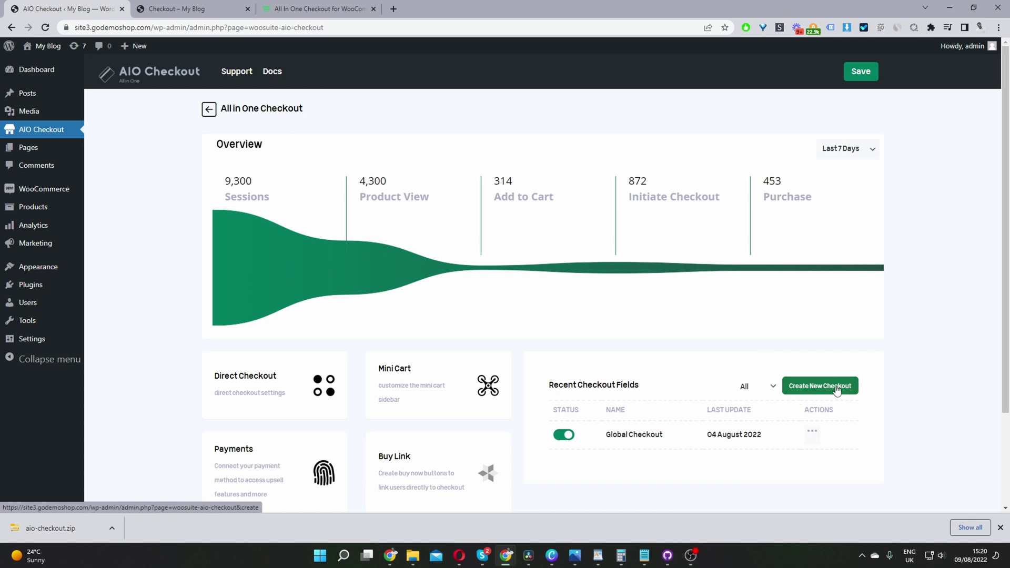
pyautogui.click(627, 441)
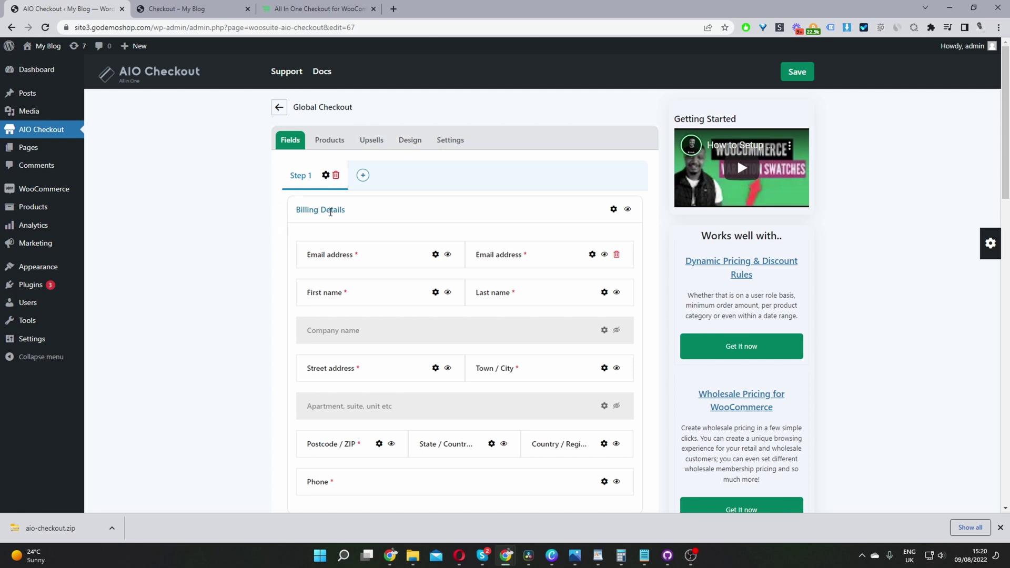
# Hide the second Email address field in Billing Details.
pyautogui.scroll(-1, 331, 212)
pyautogui.scroll(-5, 331, 212)
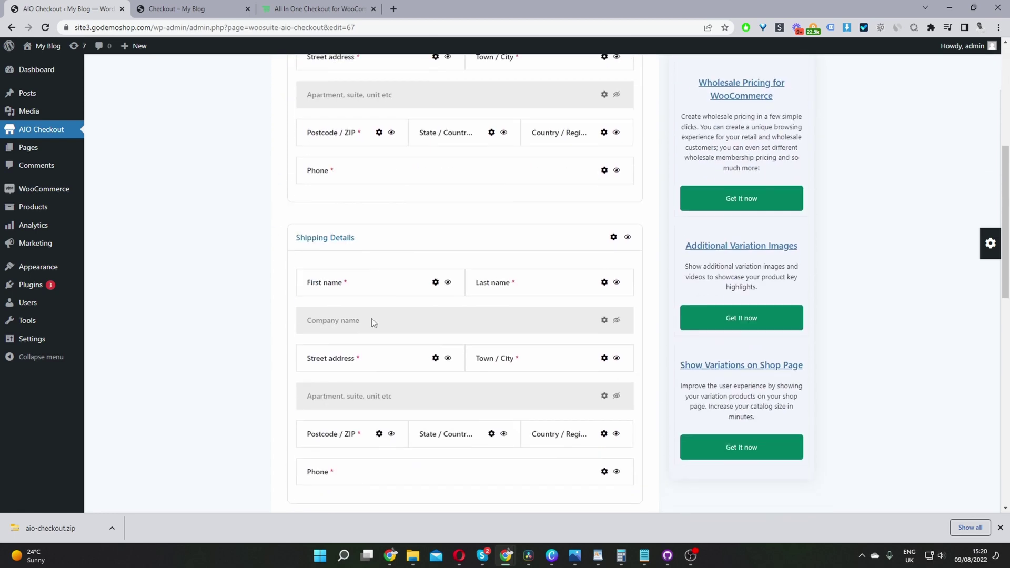
pyautogui.scroll(-5, 373, 322)
pyautogui.scroll(3, 358, 129)
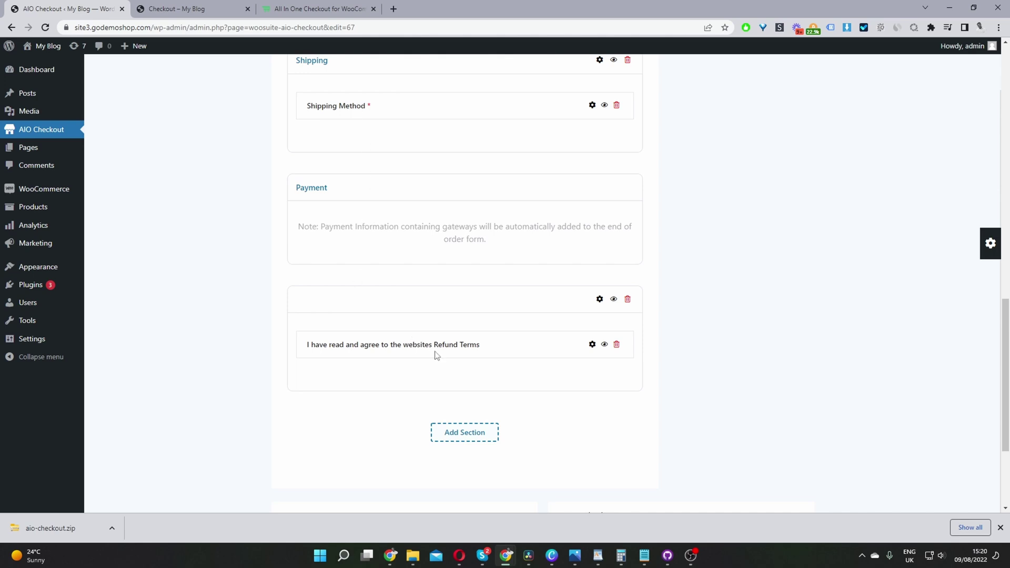
pyautogui.scroll(5, 605, 348)
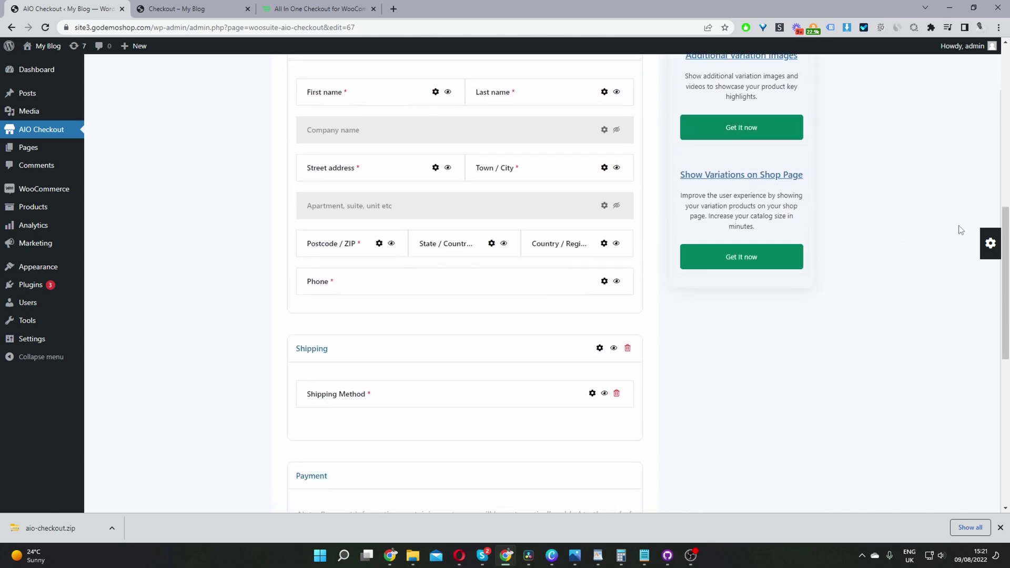
pyautogui.click(990, 243)
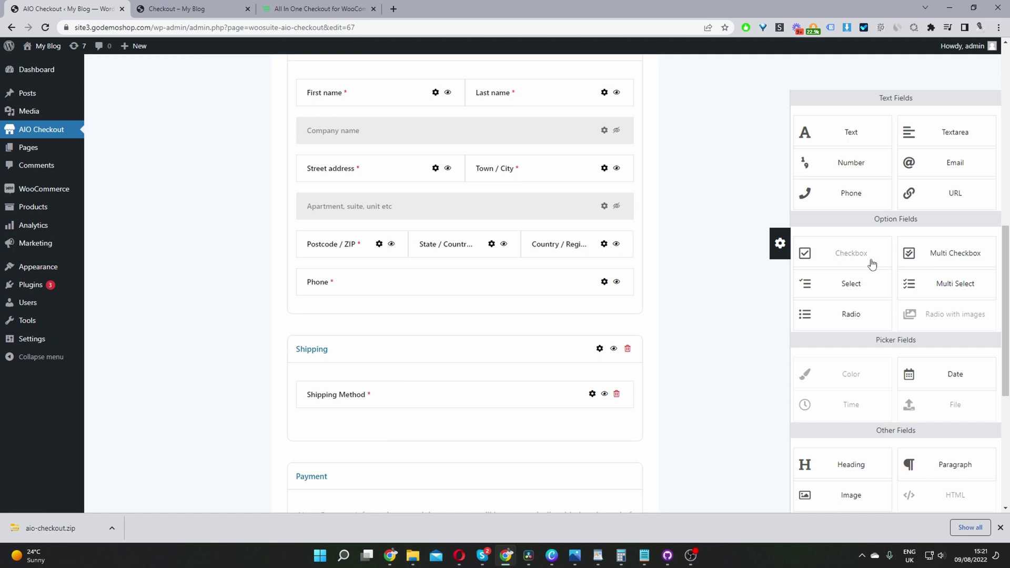
pyautogui.scroll(8, 717, 255)
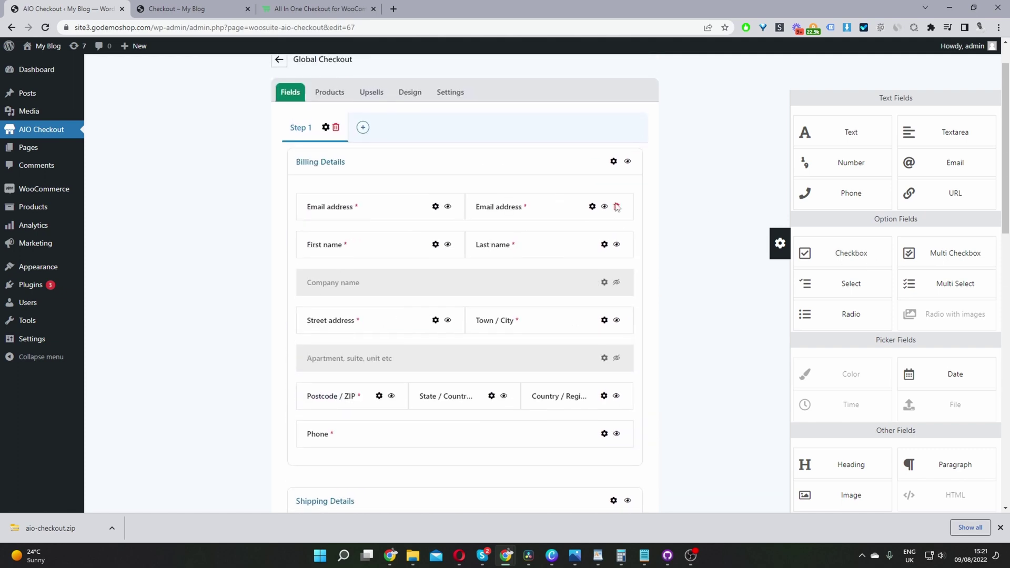
pyautogui.click(604, 206)
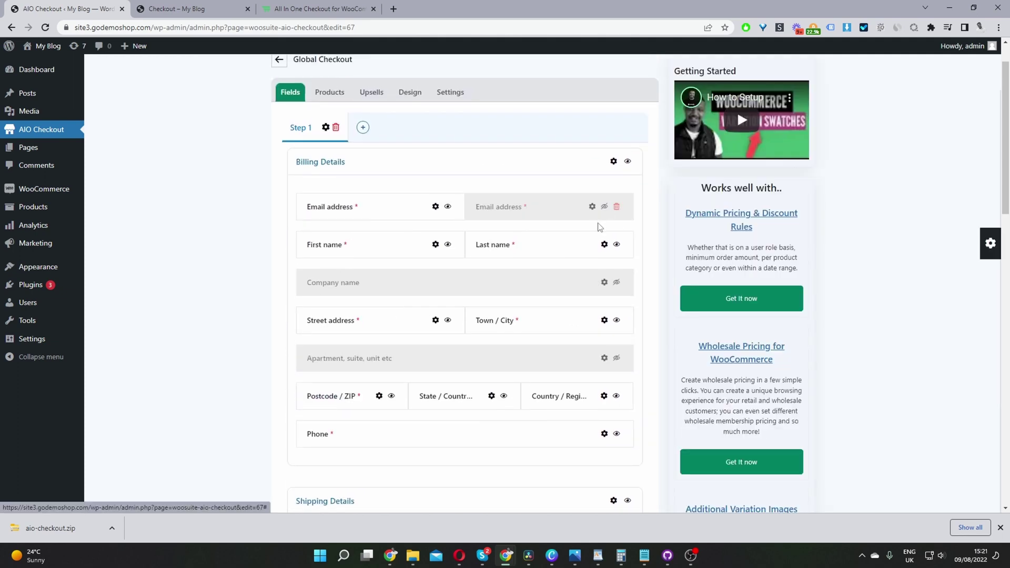
# Toggle Billing Details off and on, then add and delete a Step 2.
pyautogui.click(627, 162)
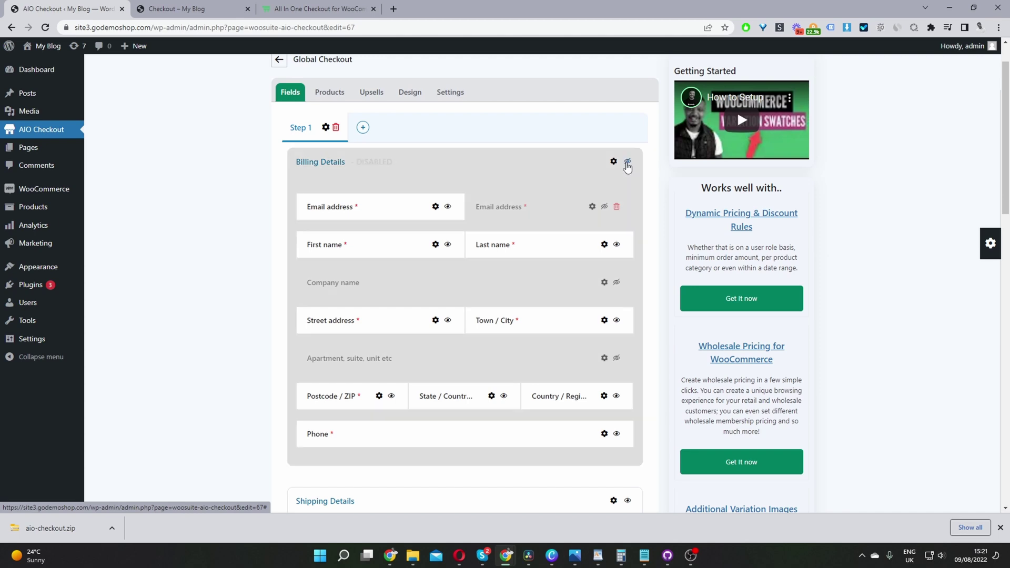
pyautogui.click(627, 163)
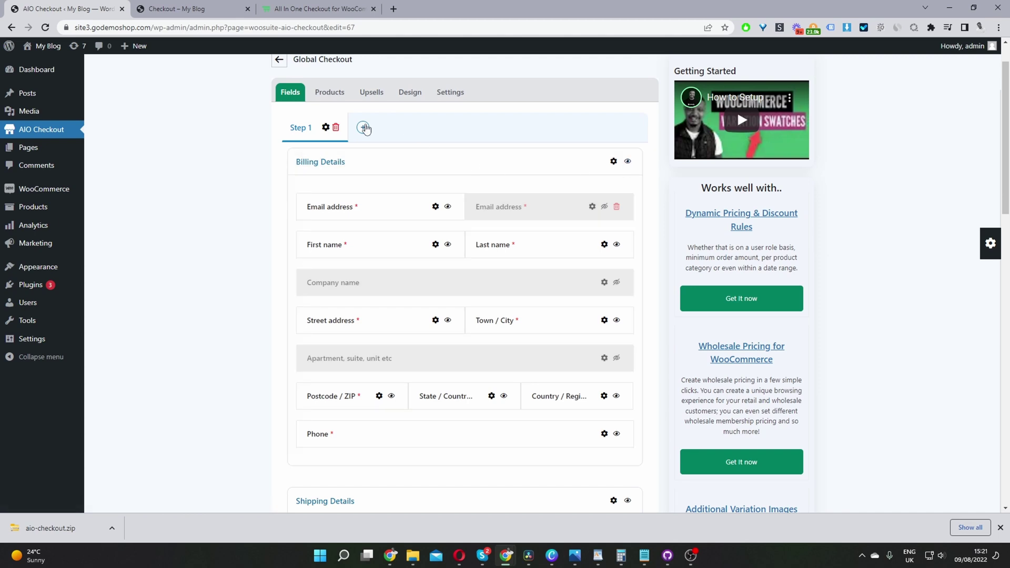
pyautogui.click(363, 128)
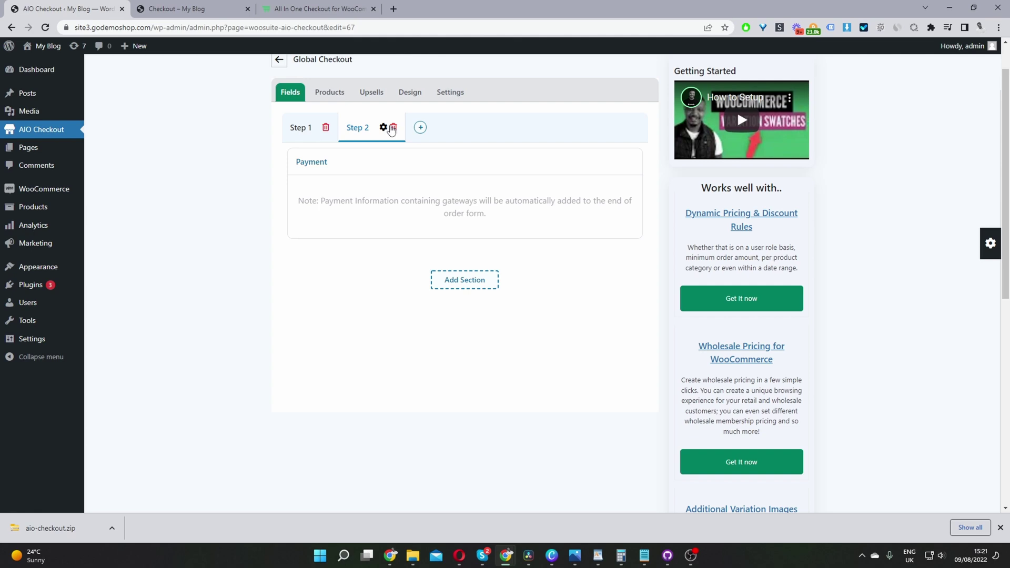
pyautogui.click(393, 128)
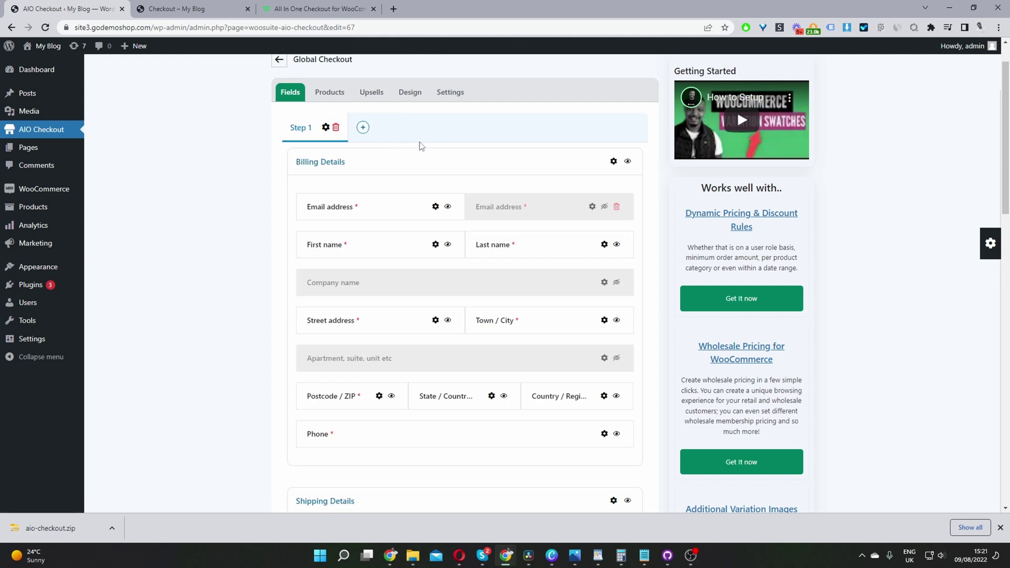
# Check the Global Checkout settings: enabled, named Global Checkout, applying to Everyone.
pyautogui.click(411, 95)
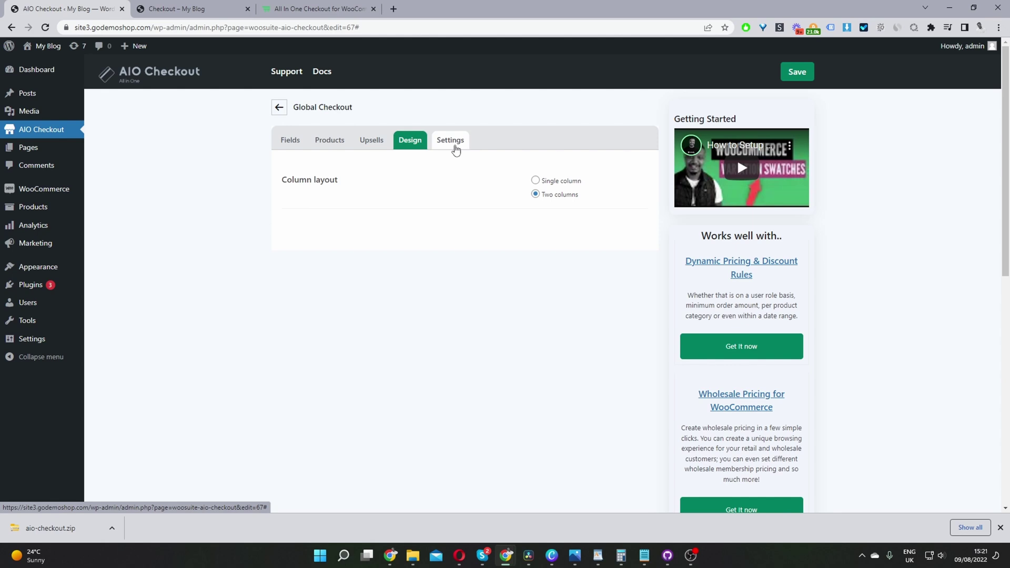
pyautogui.click(456, 149)
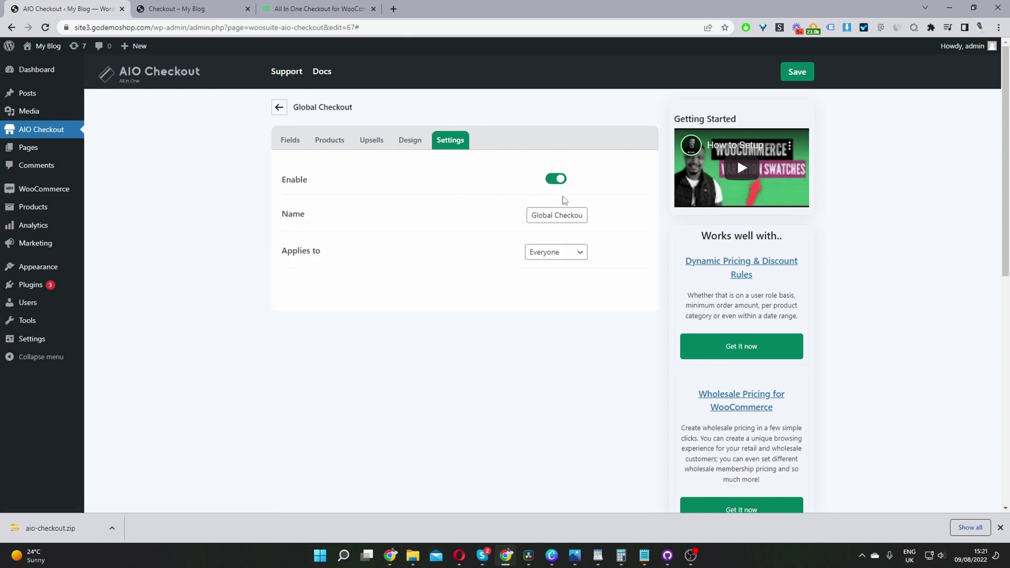
pyautogui.moveTo(529, 215); pyautogui.dragTo(597, 223)
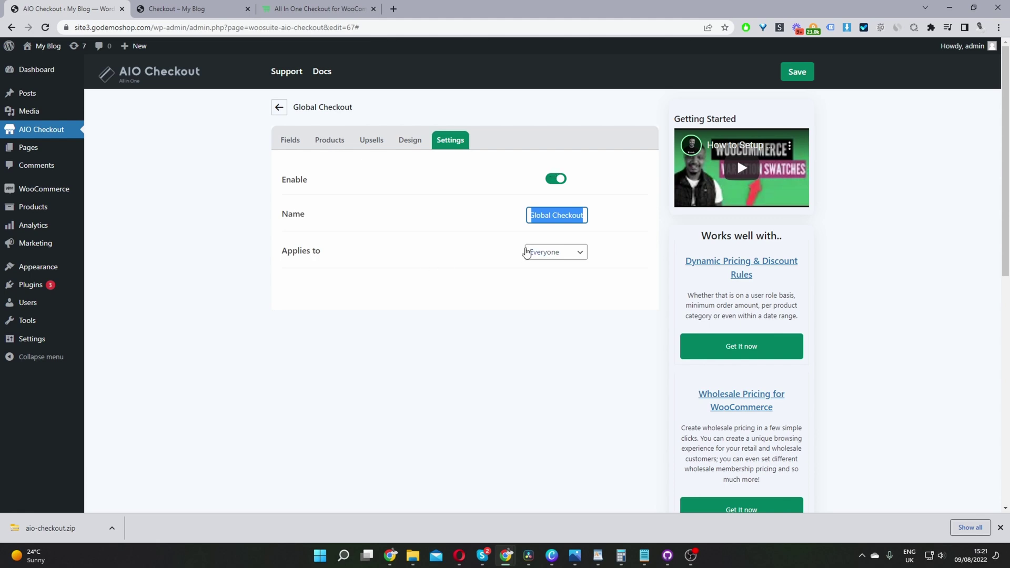
pyautogui.click(465, 261)
pyautogui.press('Tab')
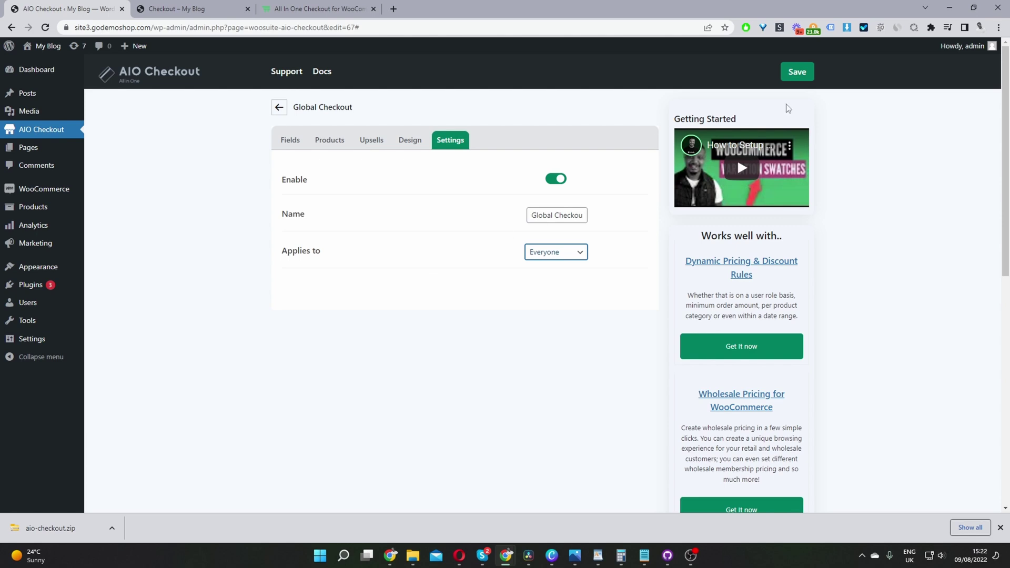
# Save the Global Checkout, then open General settings with Checkout edit on and timer off.
pyautogui.click(796, 74)
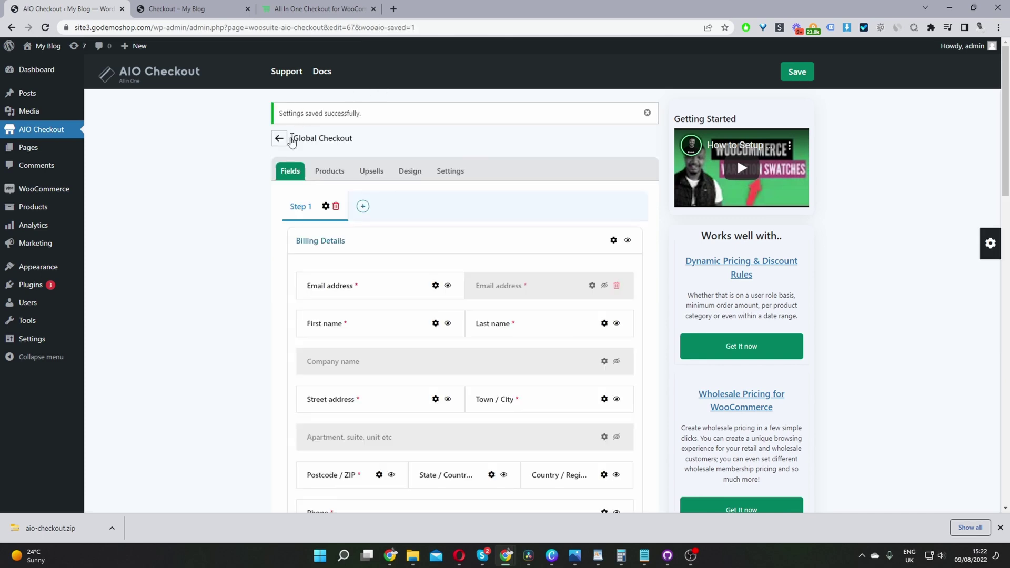
pyautogui.click(280, 139)
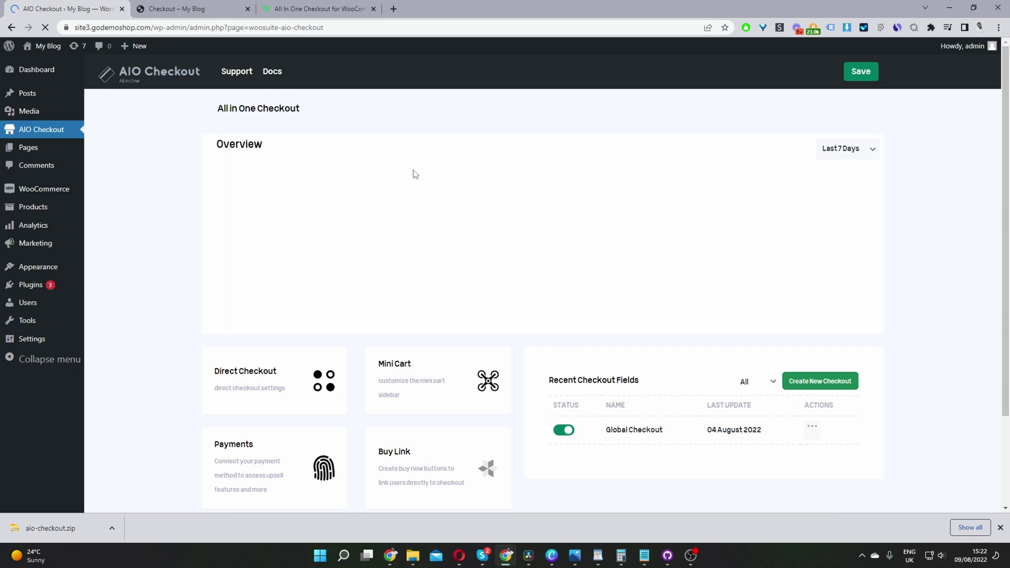
pyautogui.scroll(-2, 478, 287)
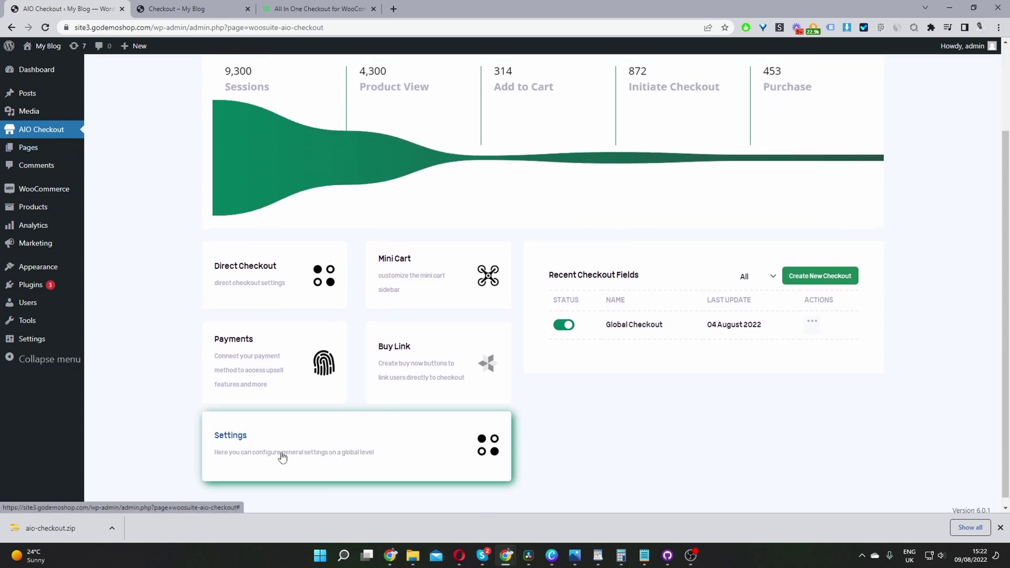
pyautogui.click(280, 456)
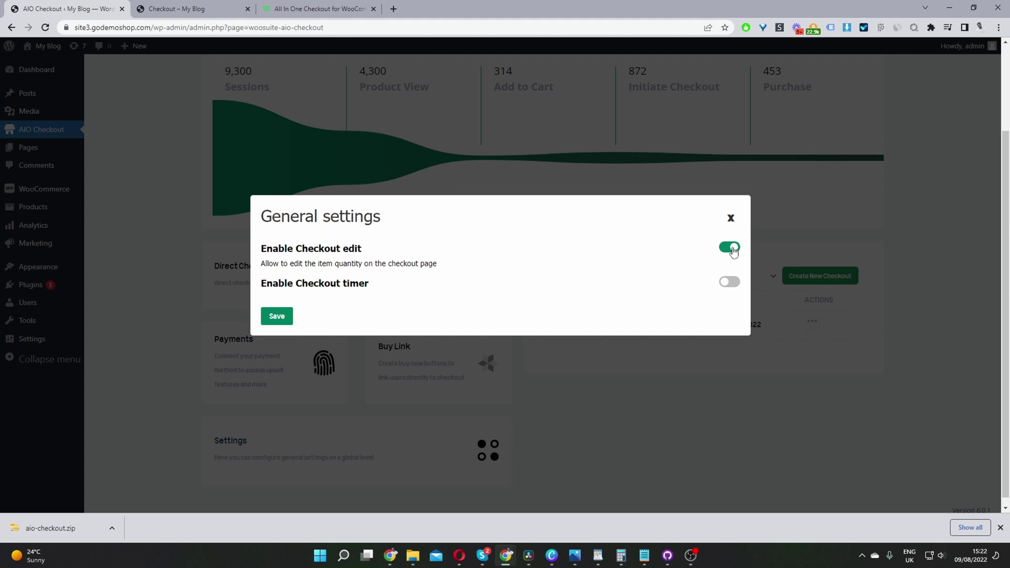
# Save the general settings and add Cap and Belt to the cart from the shop.
pyautogui.click(276, 316)
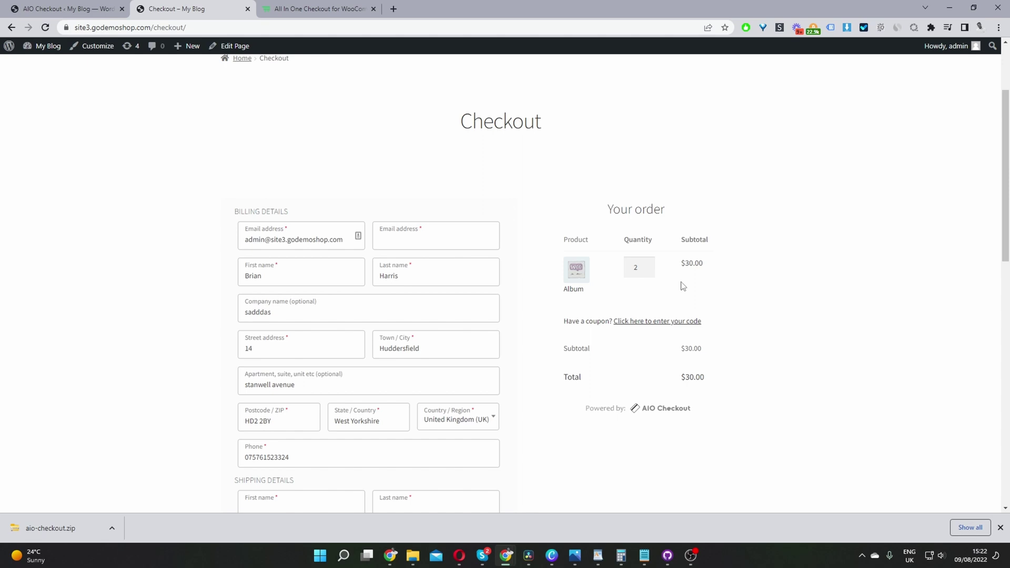
pyautogui.scroll(3, 631, 287)
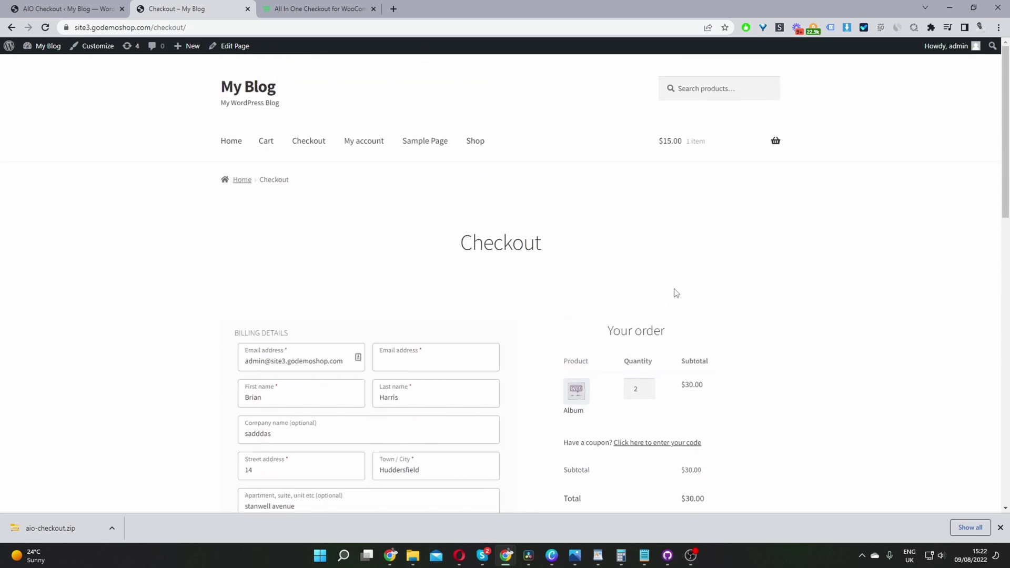
pyautogui.click(475, 141)
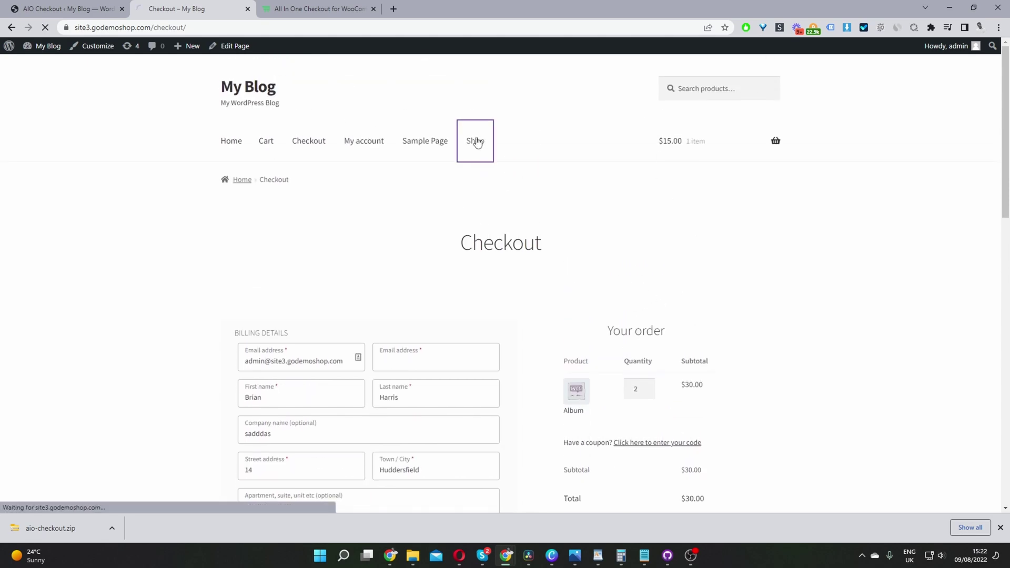
pyautogui.scroll(-10, 750, 288)
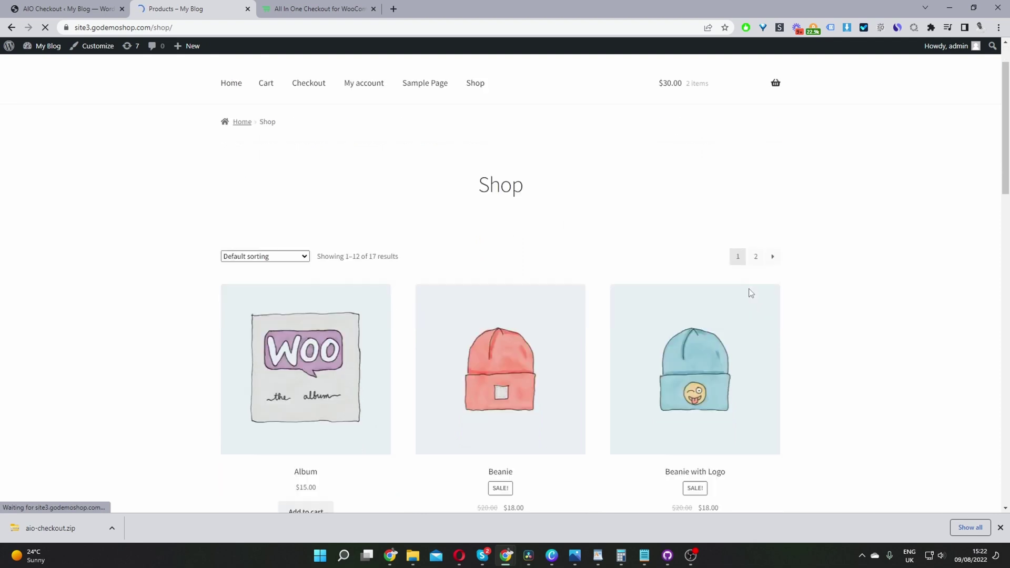
pyautogui.click(500, 318)
pyautogui.click(305, 317)
pyautogui.scroll(-1, 533, 292)
pyautogui.scroll(10, 735, 117)
# On checkout, raise Cap to quantity 3 and remove Belt, totalling $78.00.
pyautogui.moveTo(751, 138)
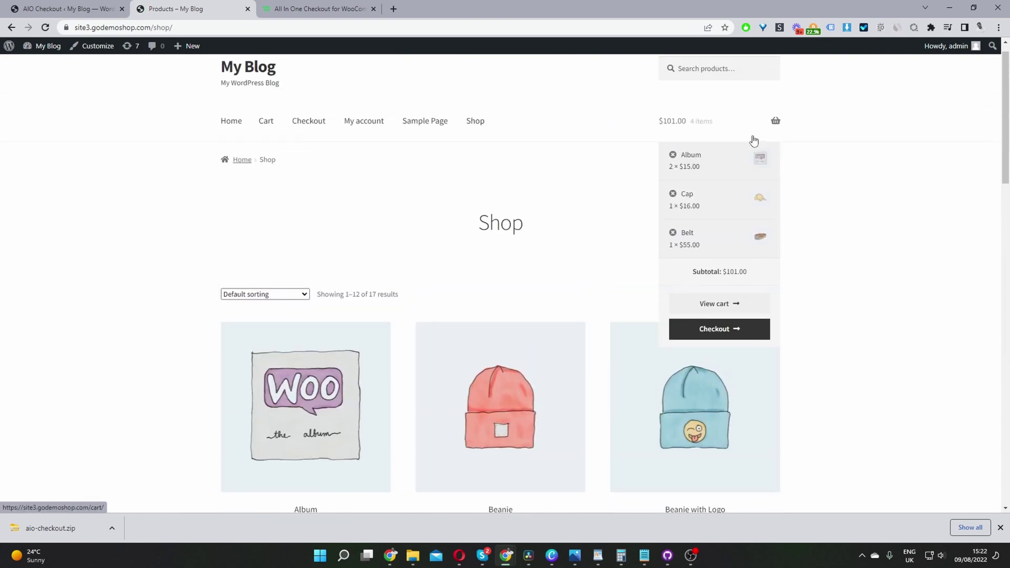
pyautogui.click(711, 330)
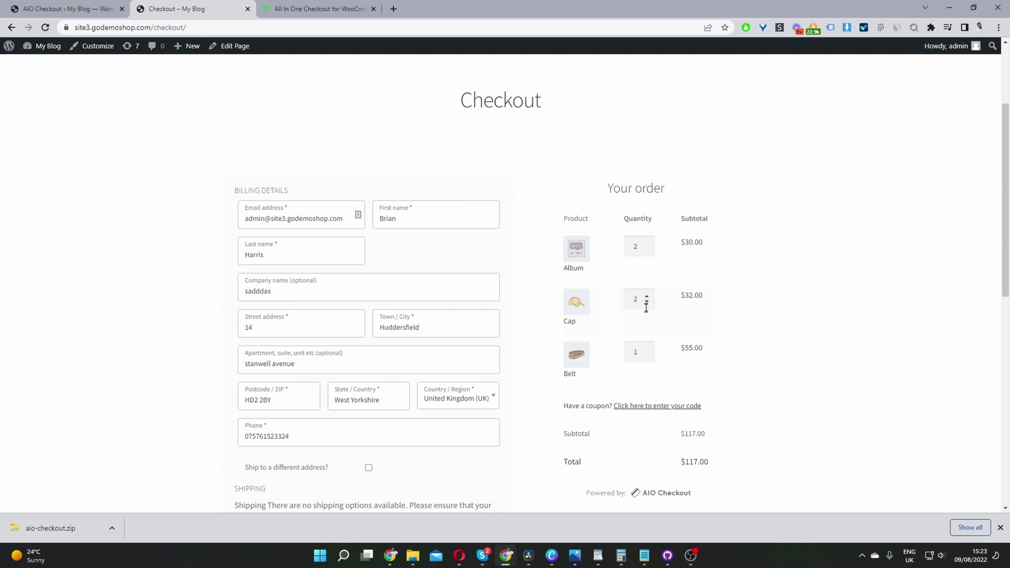
pyautogui.click(646, 297)
pyautogui.click(647, 355)
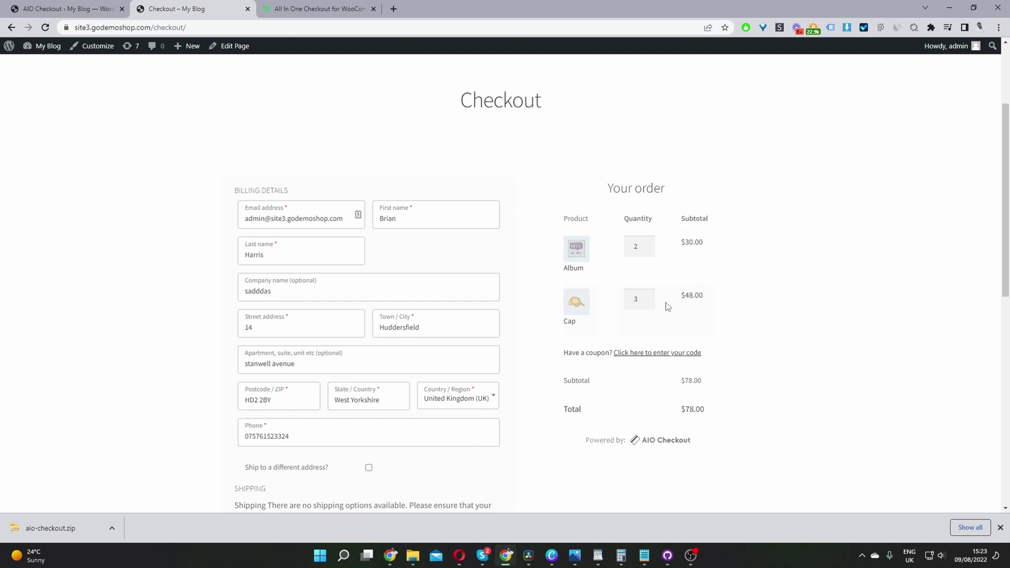
# Enable Direct Checkout with the Buy now button type in the Direct checkout settings.
pyautogui.click(67, 9)
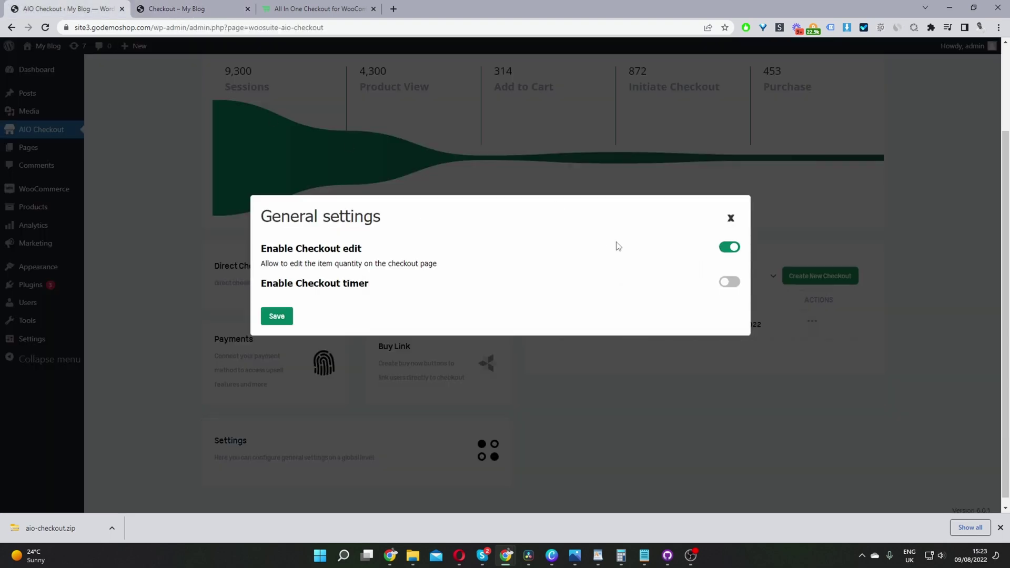
pyautogui.click(729, 218)
pyautogui.scroll(-3, 369, 263)
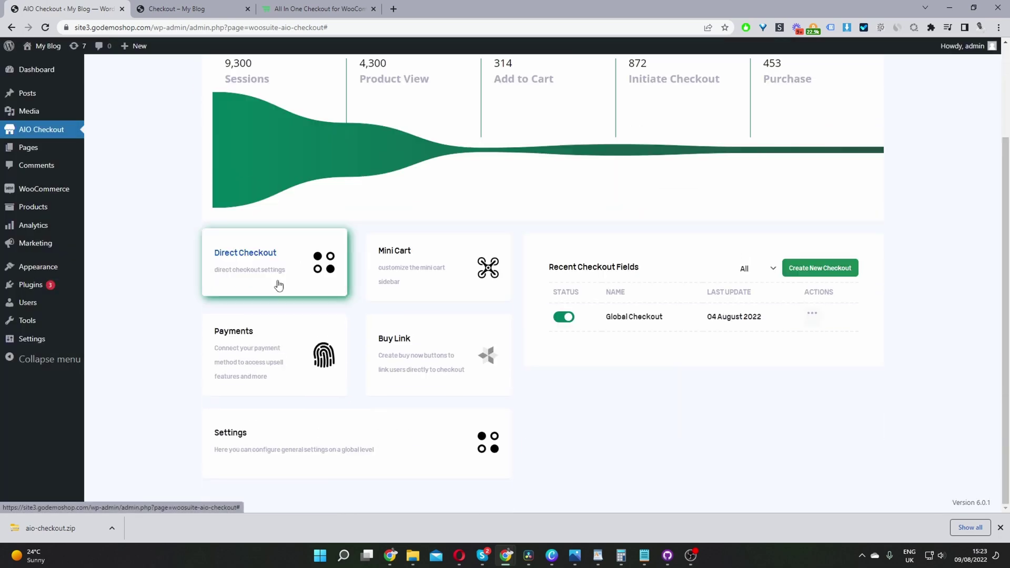
pyautogui.click(284, 283)
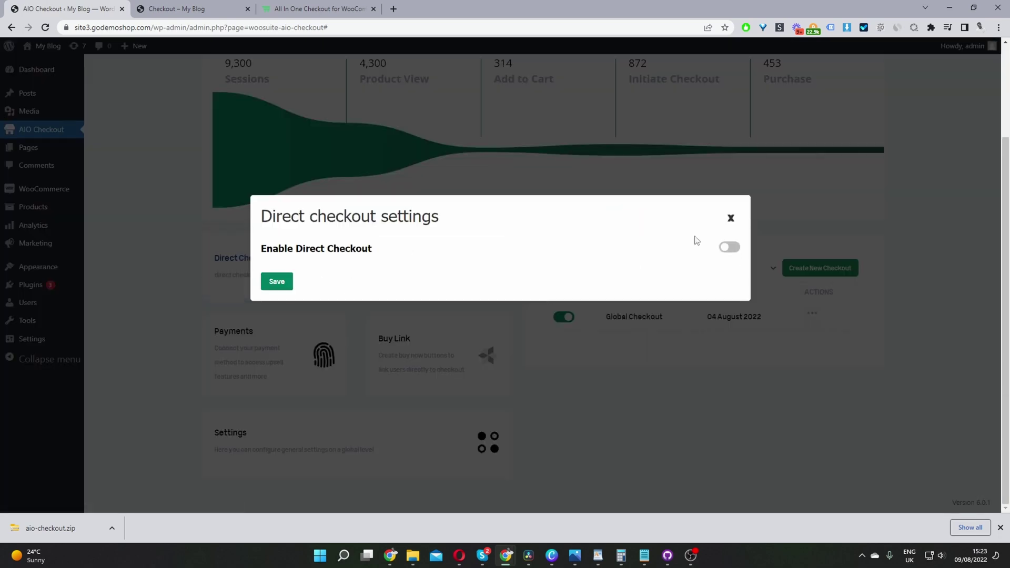
pyautogui.click(728, 249)
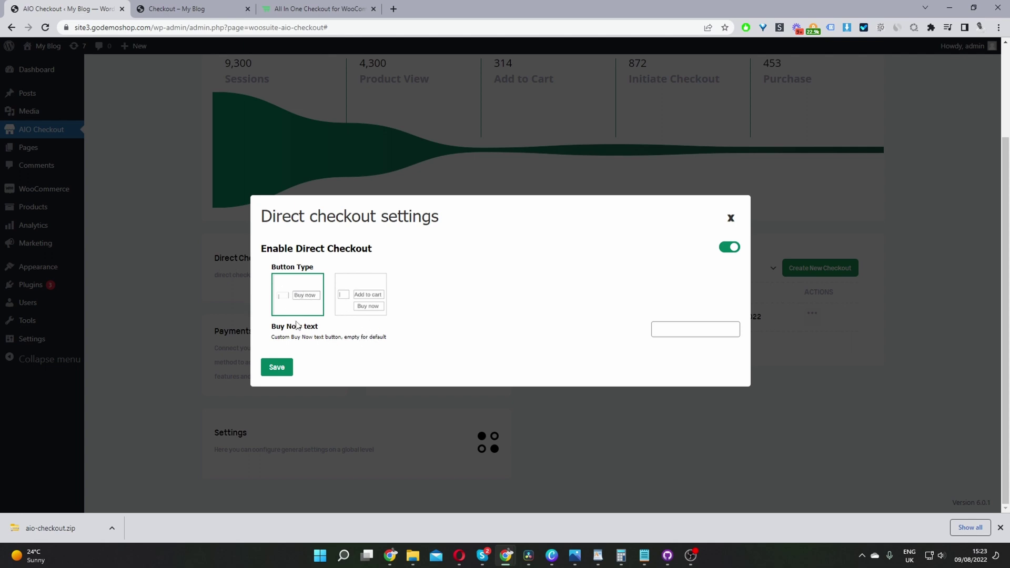
pyautogui.click(697, 330)
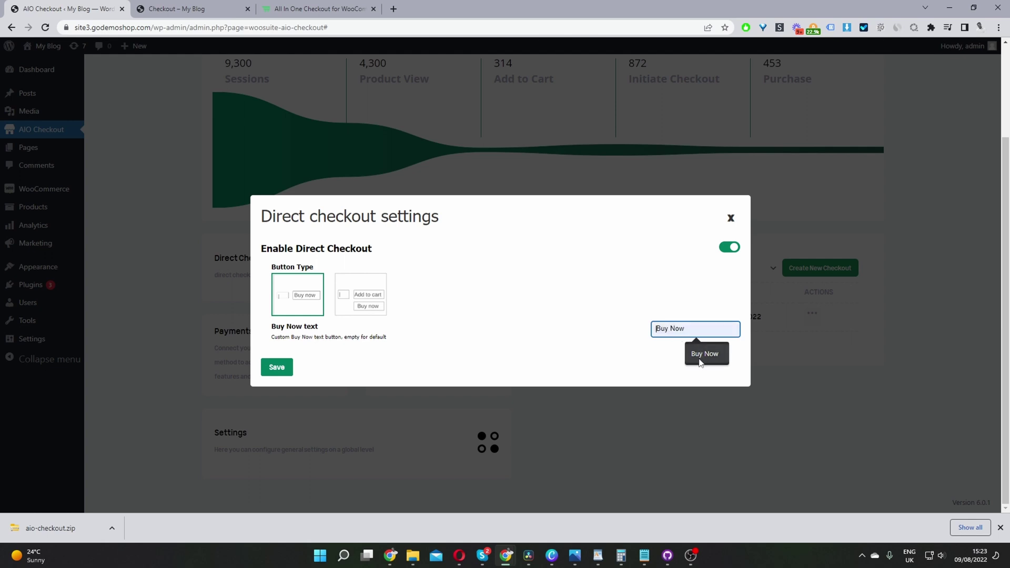
# Save Direct Checkout, then Buy Now the Album from the shop, reaching a $93.00 checkout.
pyautogui.click(286, 375)
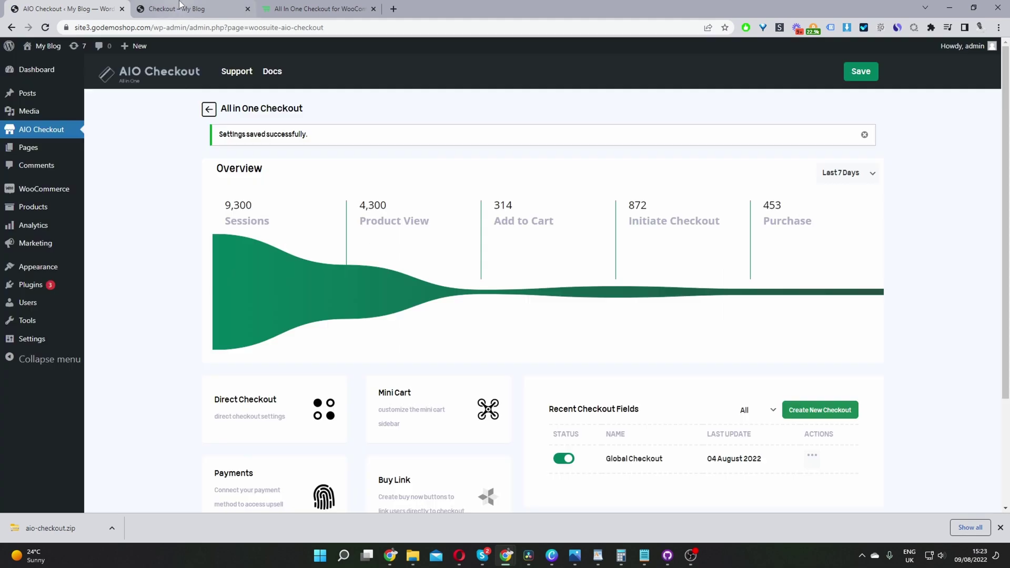
pyautogui.click(176, 9)
pyautogui.scroll(3, 579, 174)
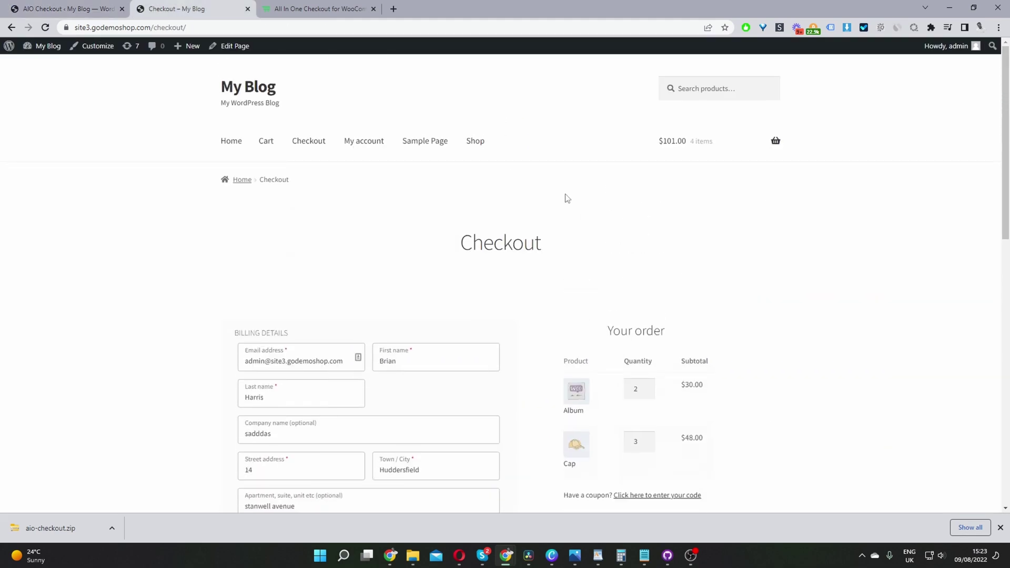
pyautogui.click(472, 140)
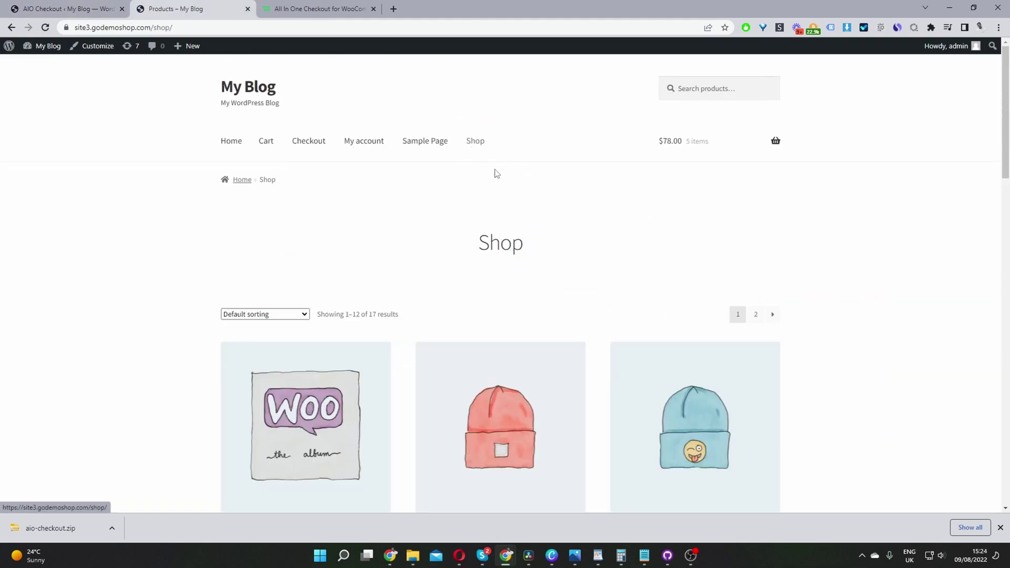
pyautogui.scroll(-1, 508, 203)
pyautogui.scroll(-4, 508, 203)
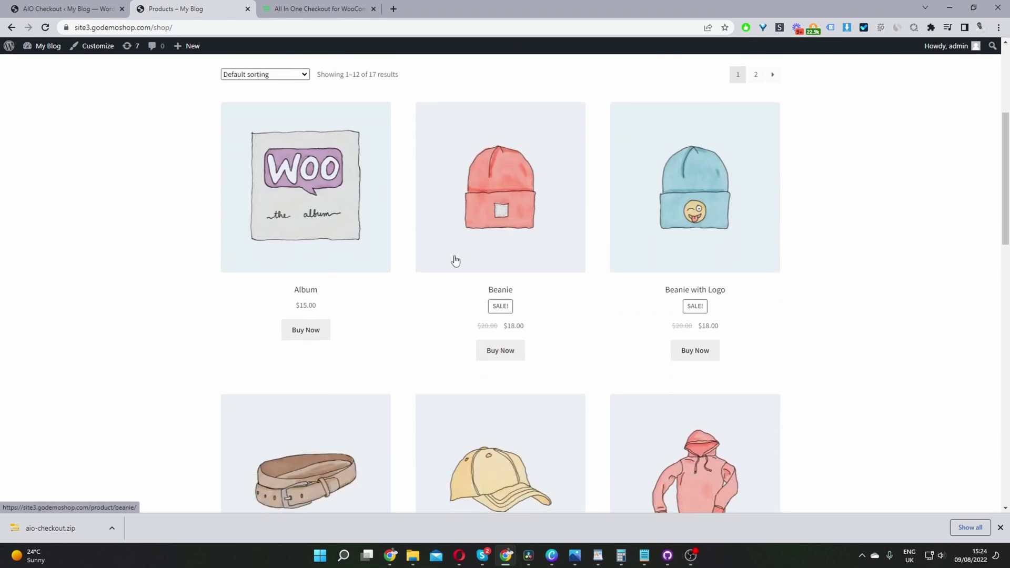
pyautogui.scroll(-1, 453, 259)
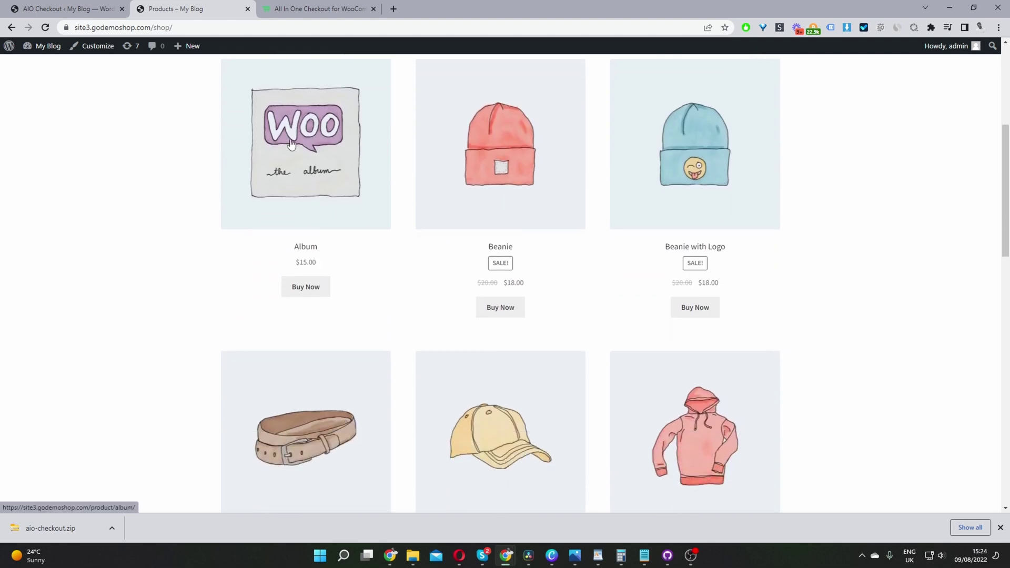
pyautogui.click(319, 296)
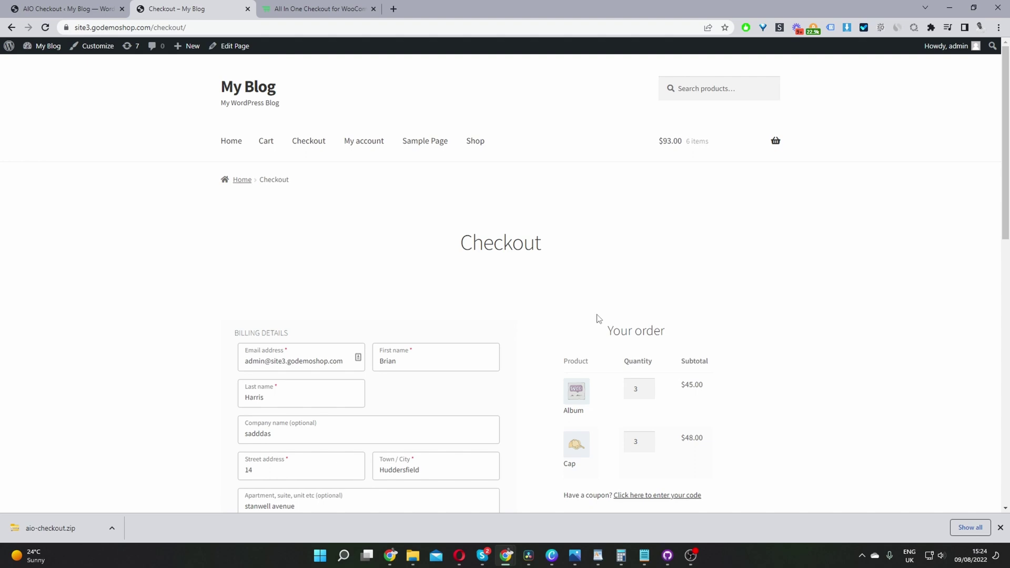
pyautogui.scroll(-2, 599, 318)
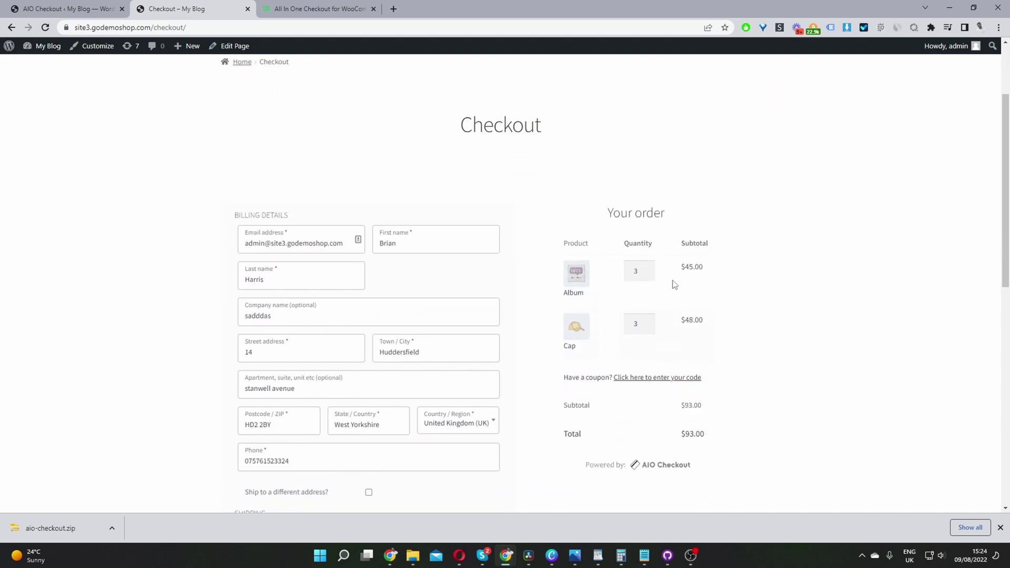